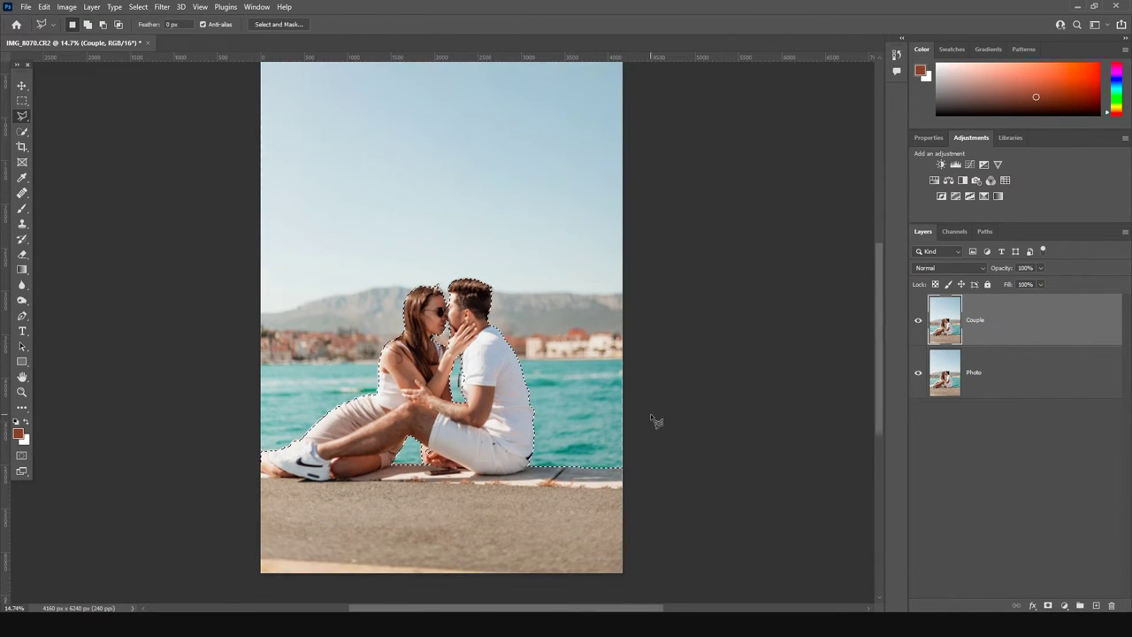
Add a layer mask to the Couple layer, then expand the selection on the Photo layer
key("v")
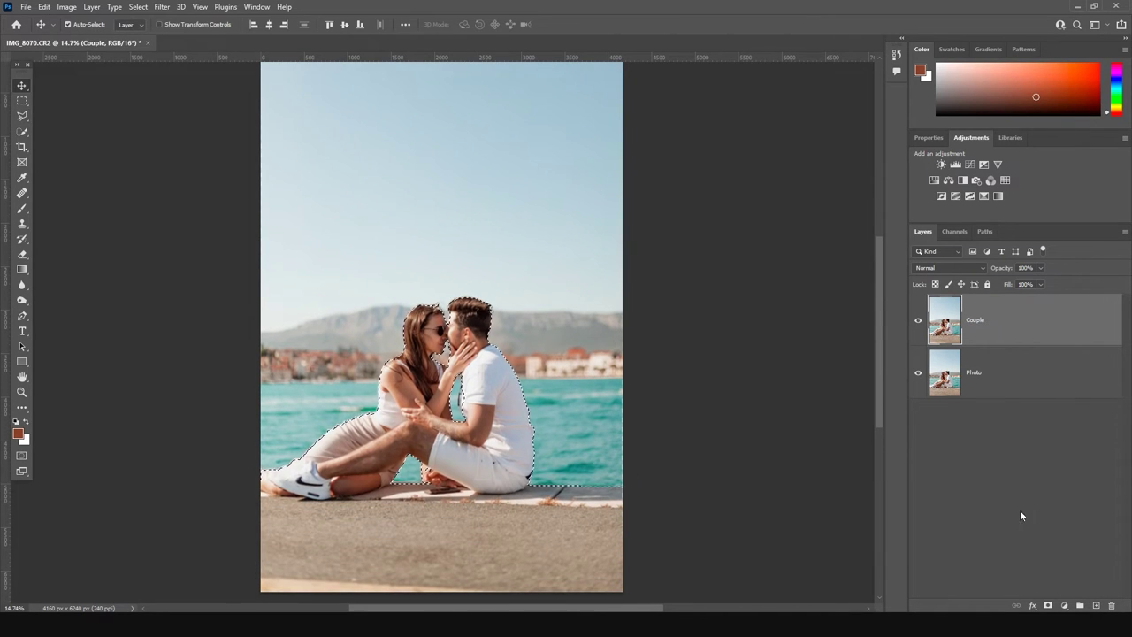
left_click(1048, 605)
left_click(998, 362)
left_click(138, 6)
mouse_move(177, 188)
left_click(275, 209)
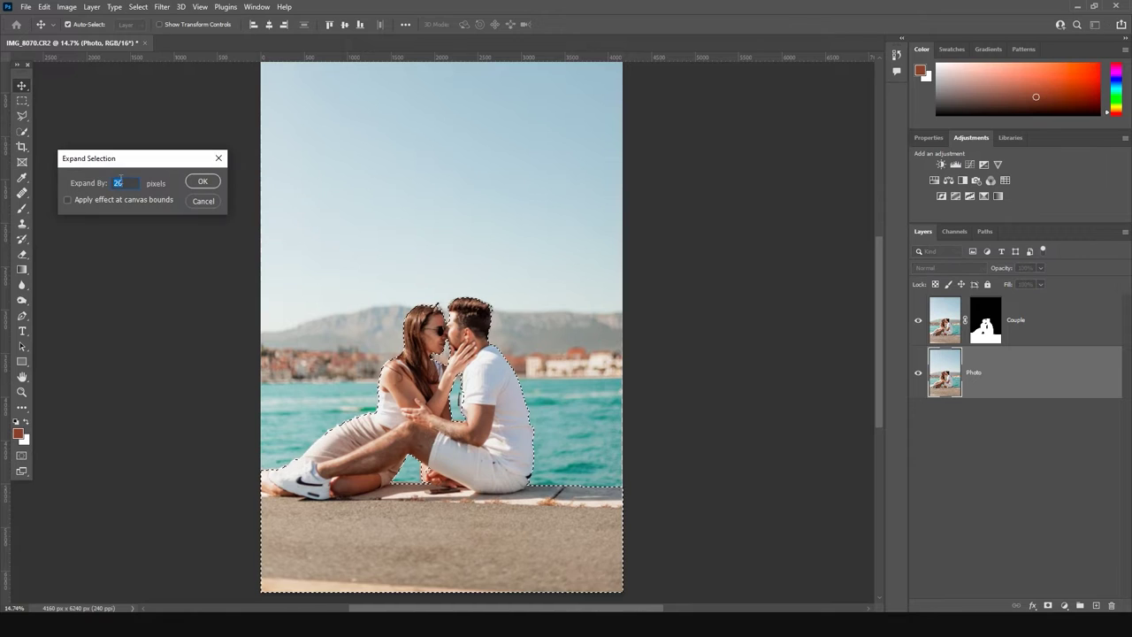
key("Return")
key("ctrl+1")
key("ctrl+0")
Content-aware fill the Photo background and toggle the Couple layer to check the result
left_click(44, 6)
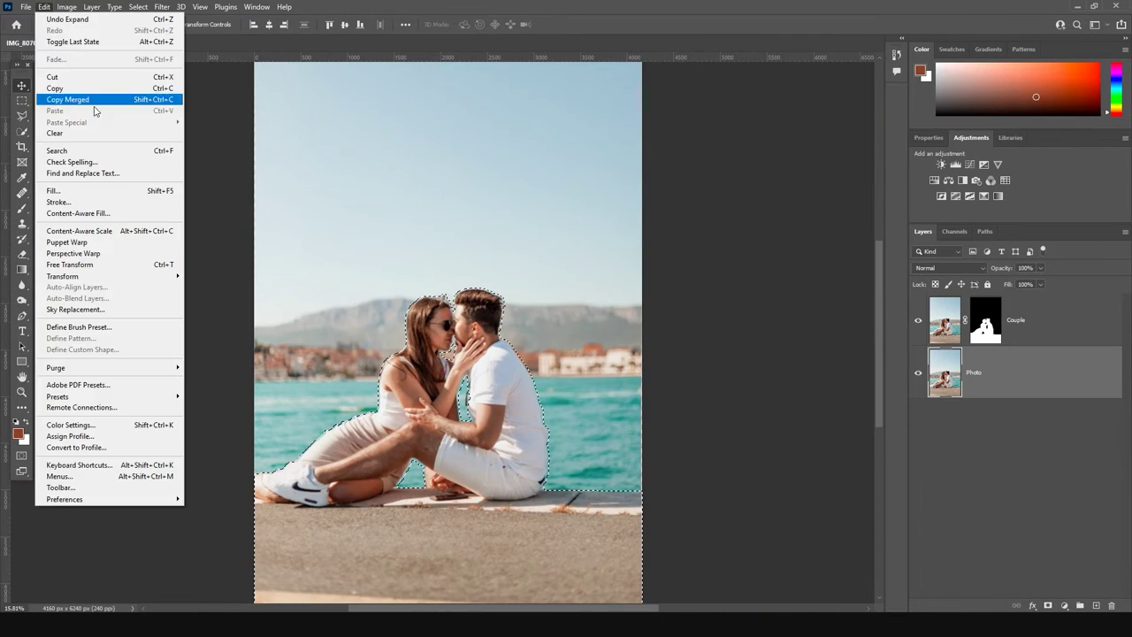
left_click(78, 213)
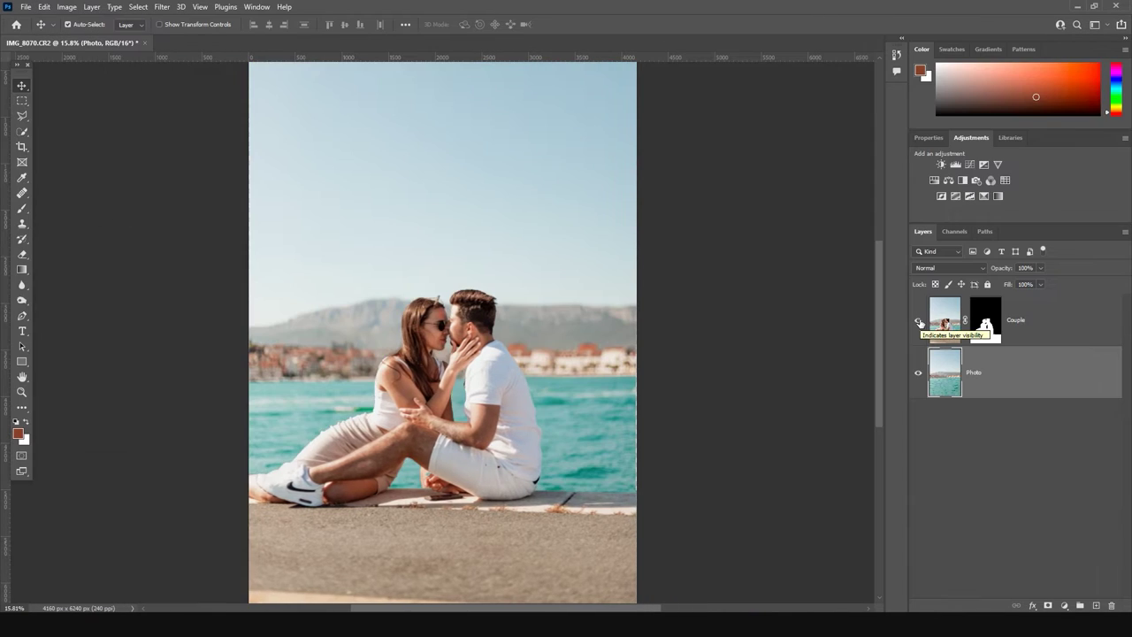
left_click(918, 321)
left_click(918, 320)
left_click(918, 321)
left_click(918, 320)
Enlarge the Photo layer with free transform so the background looks zoomed in
key("ctrl+t")
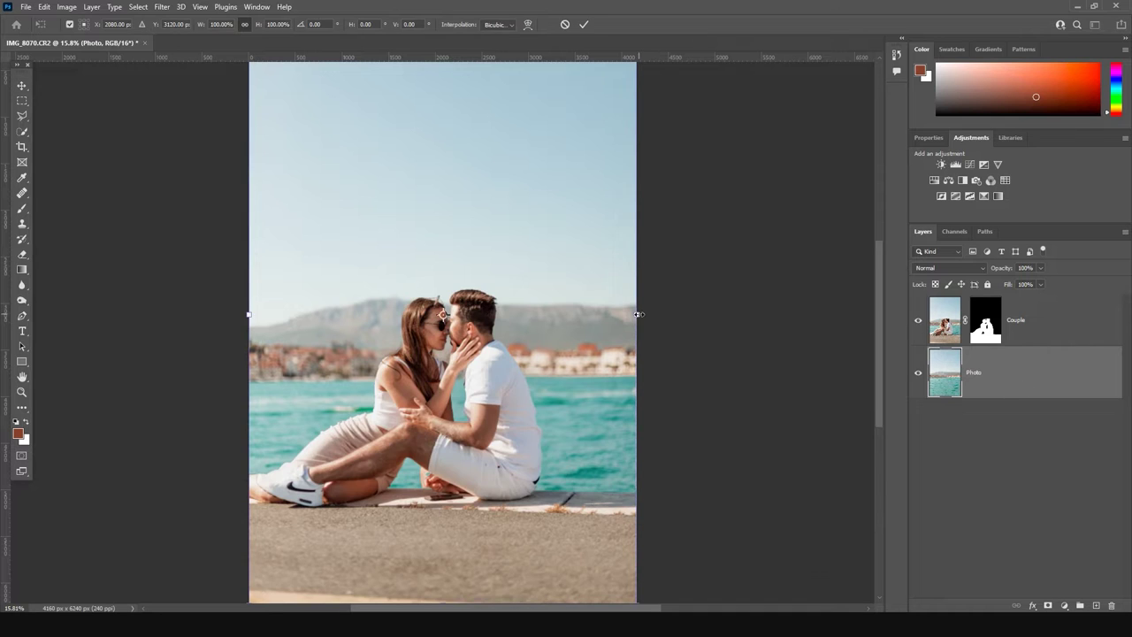
left_click_drag(636, 314, 758, 314)
key("Return")
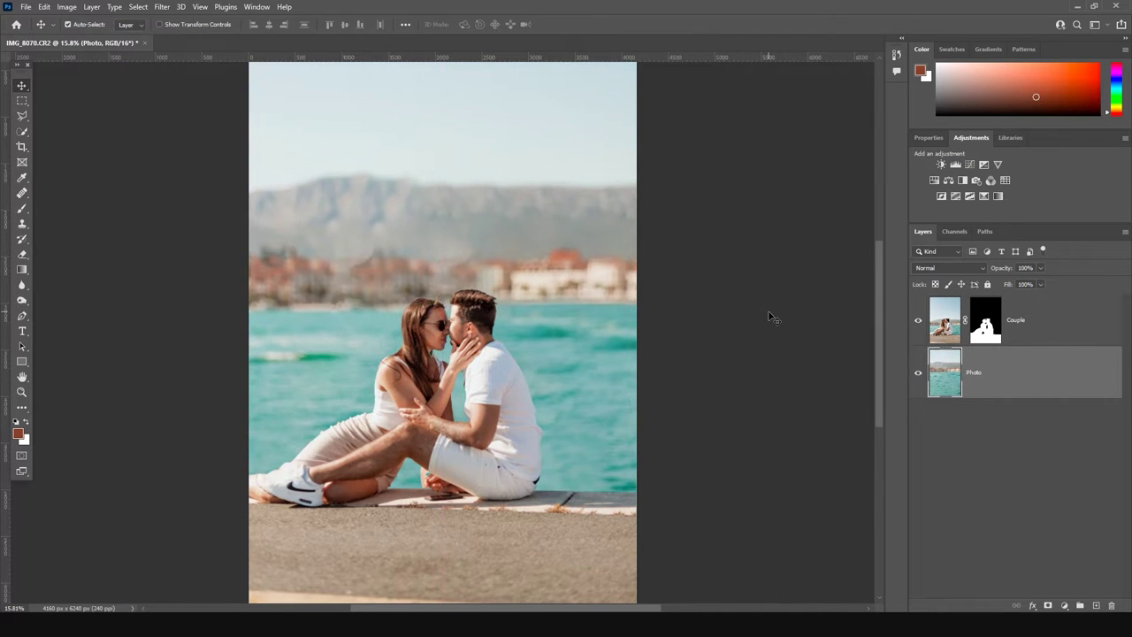
Toggle the Couple layer's mask off and on, leaving it disabled
left_click(989, 322, "shift")
left_click(988, 322, "shift")
left_click(989, 322, "shift")
left_click(989, 322, "shift")
left_click(989, 322, "shift")
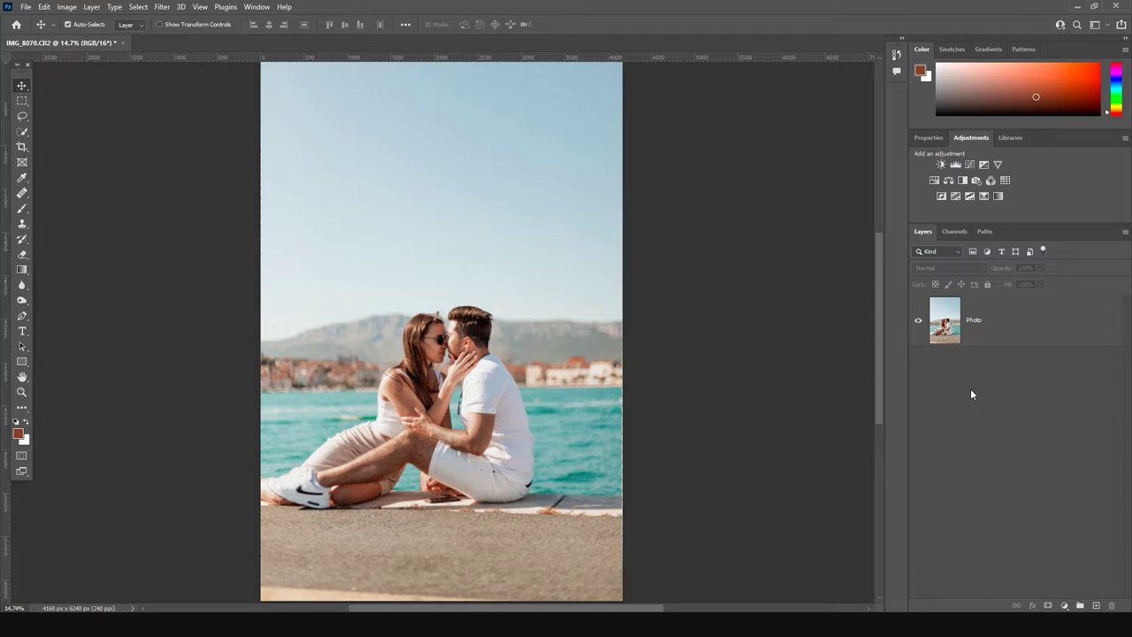
Duplicate the Photo layer and rename the copy 'Couple'
left_click_drag(1071, 328, 1096, 606)
double_click(980, 321)
type("Couple")
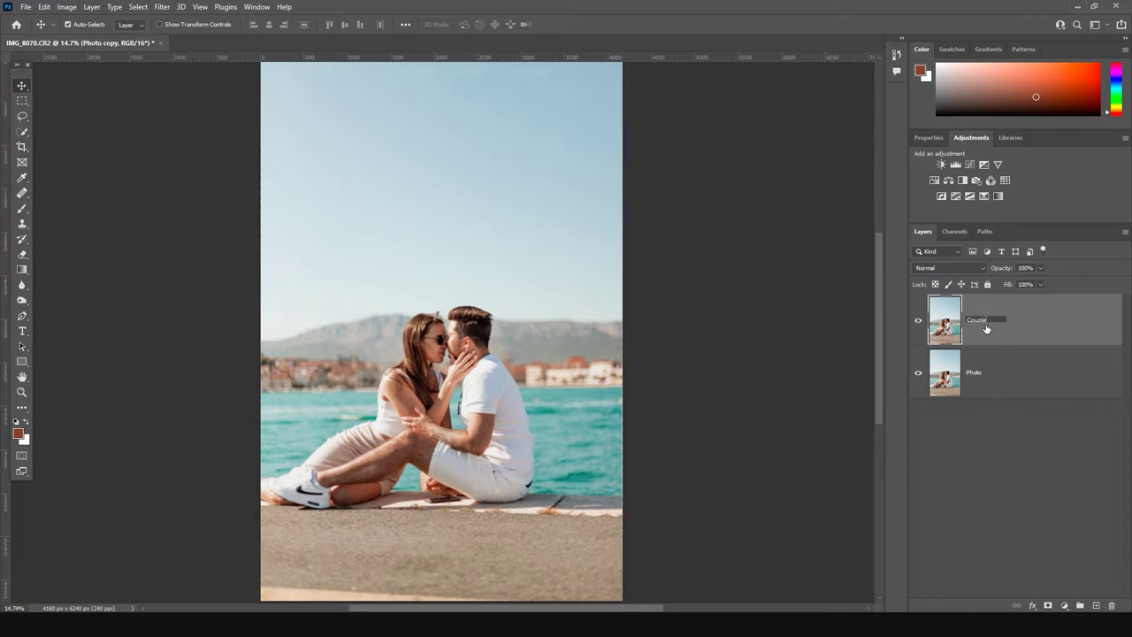
key("Return")
Select the kissing couple with Select Subject from the Quick Selection Tool
left_click(23, 133)
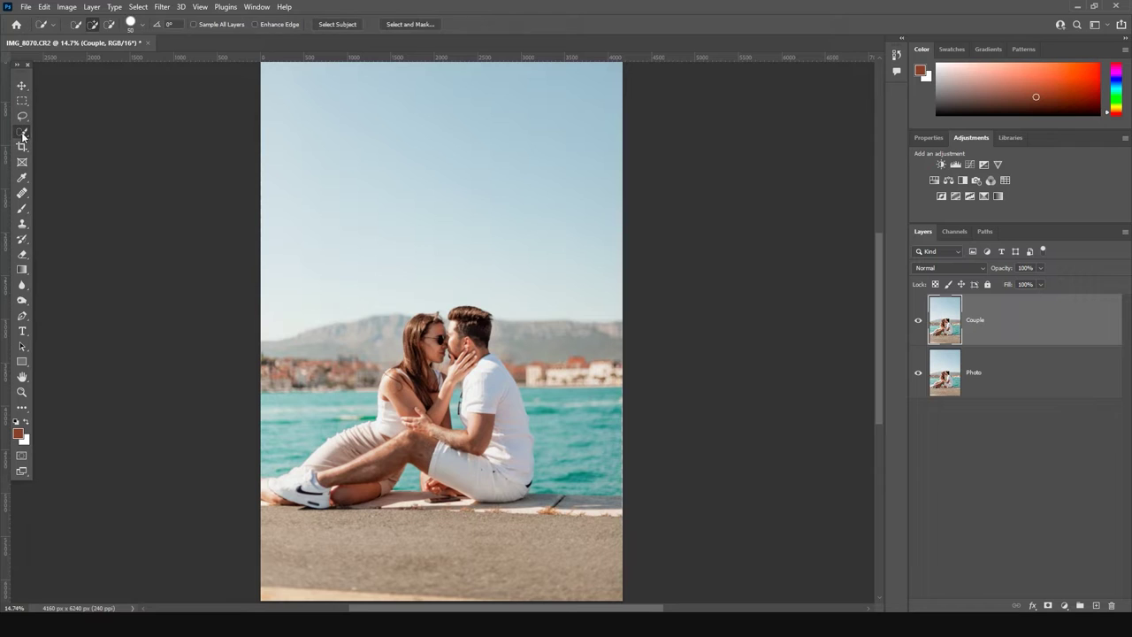
left_click(340, 26)
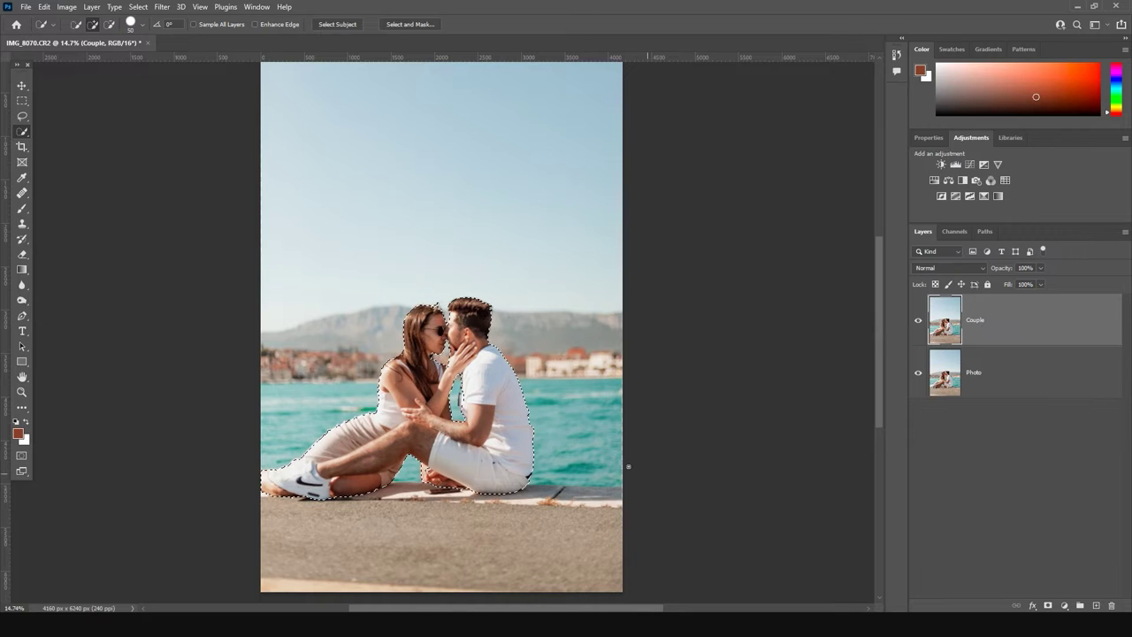
Add the stone ledge and ground below the couple, out to the right edge, using the Polygonal Lasso
left_click(23, 116)
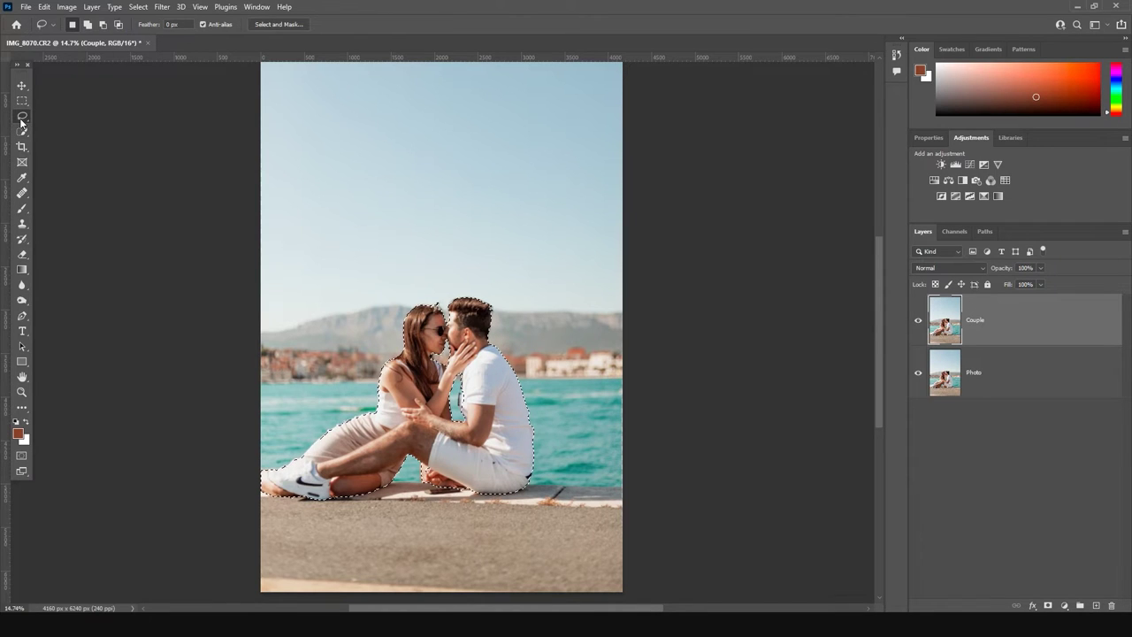
left_click(53, 133)
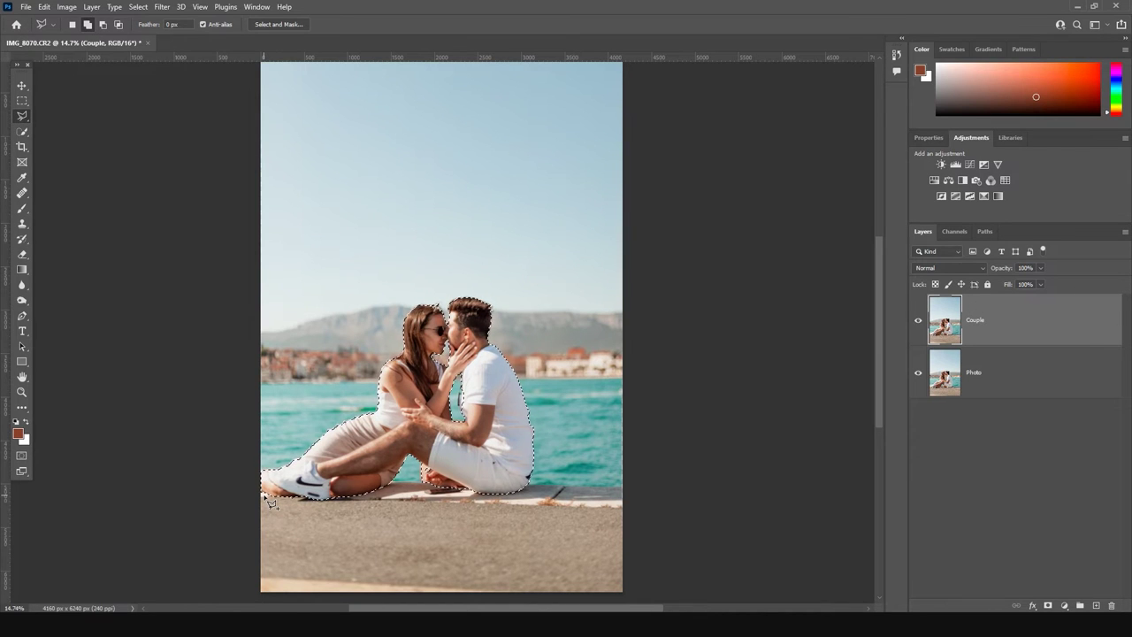
left_click(261, 484)
left_click(627, 486)
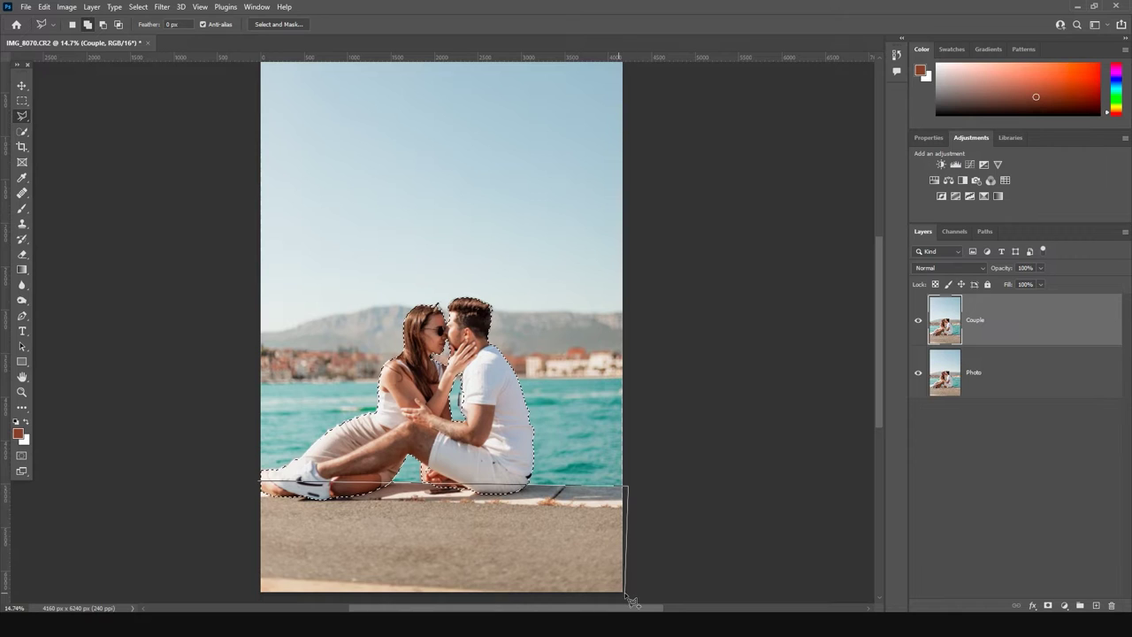
left_click(626, 593)
scroll(627, 592, "down", 2)
left_click(252, 503)
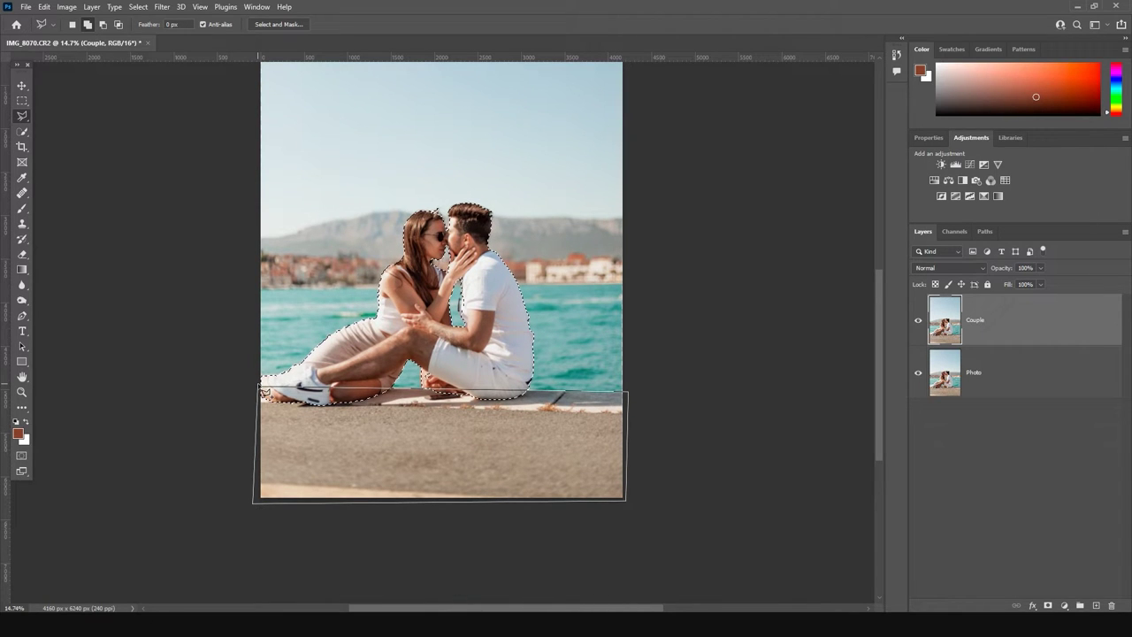
left_click(264, 392)
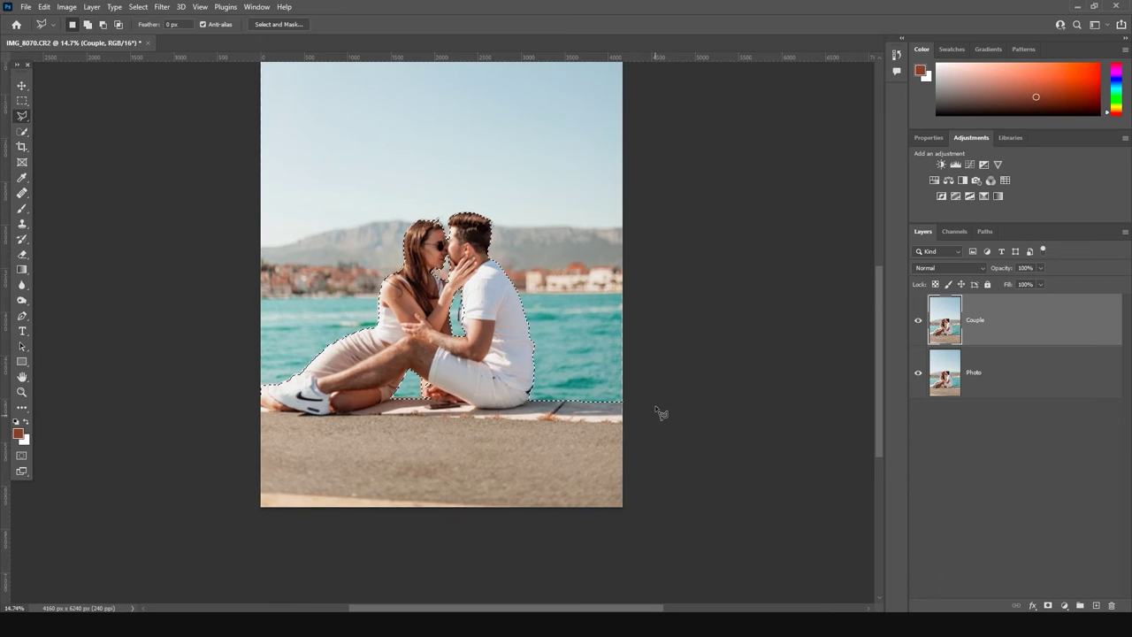
scroll(654, 416, "up", 4)
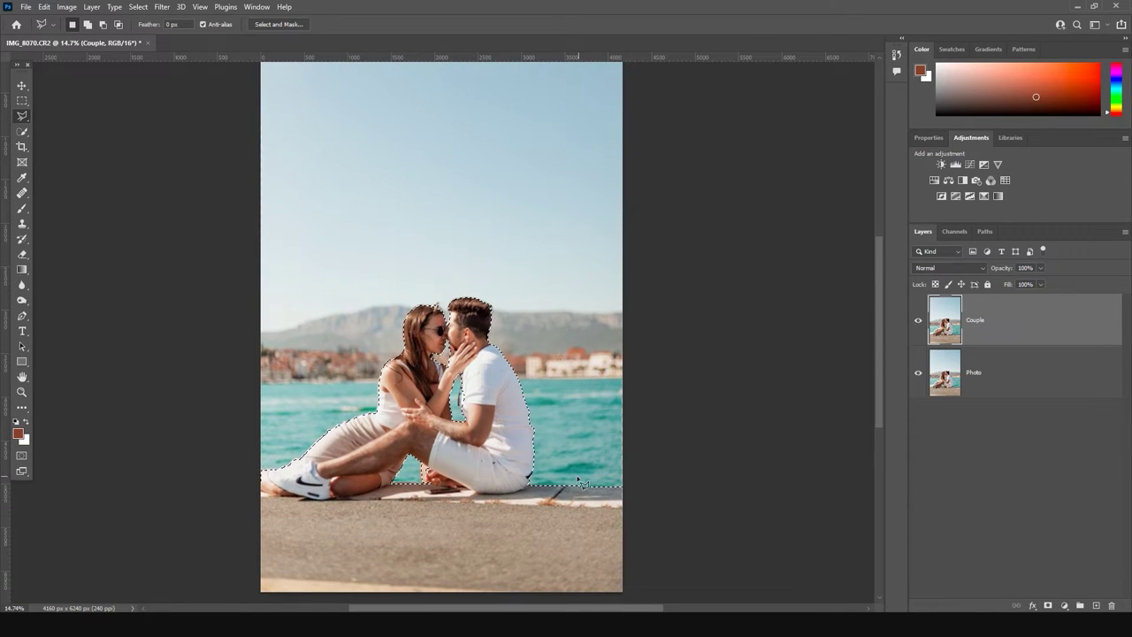
key("v")
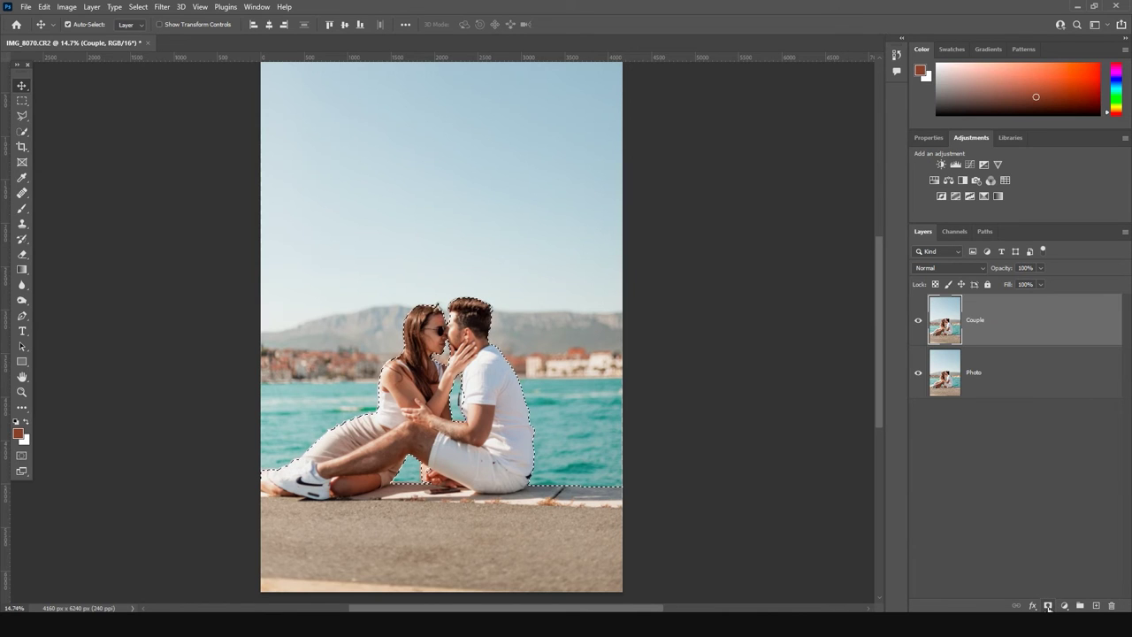
left_click(1048, 606)
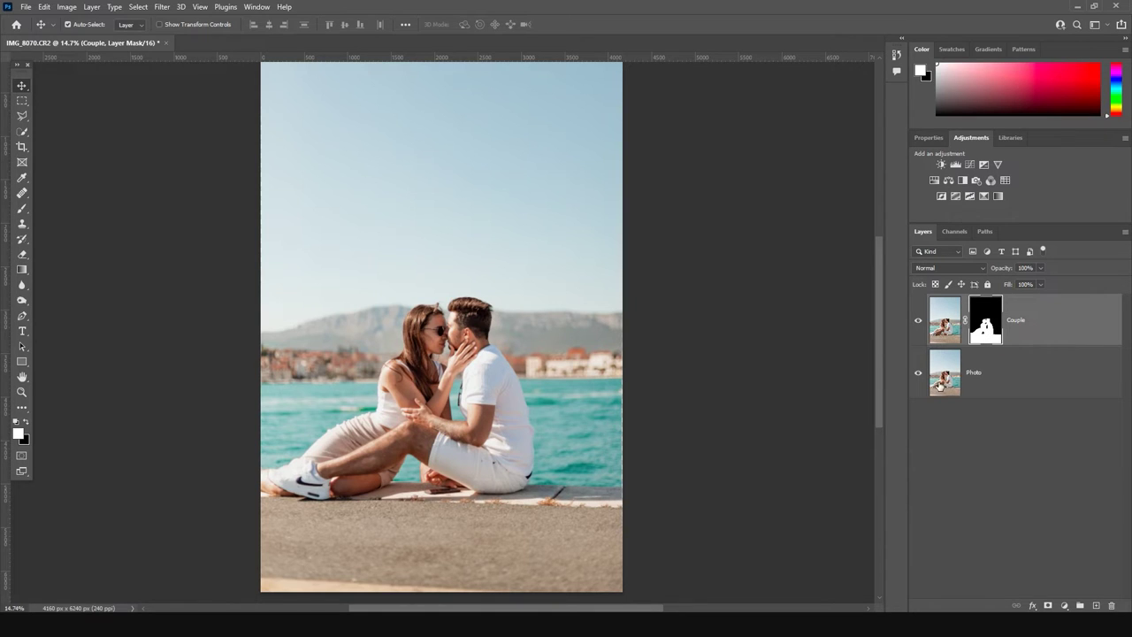
left_click(919, 374)
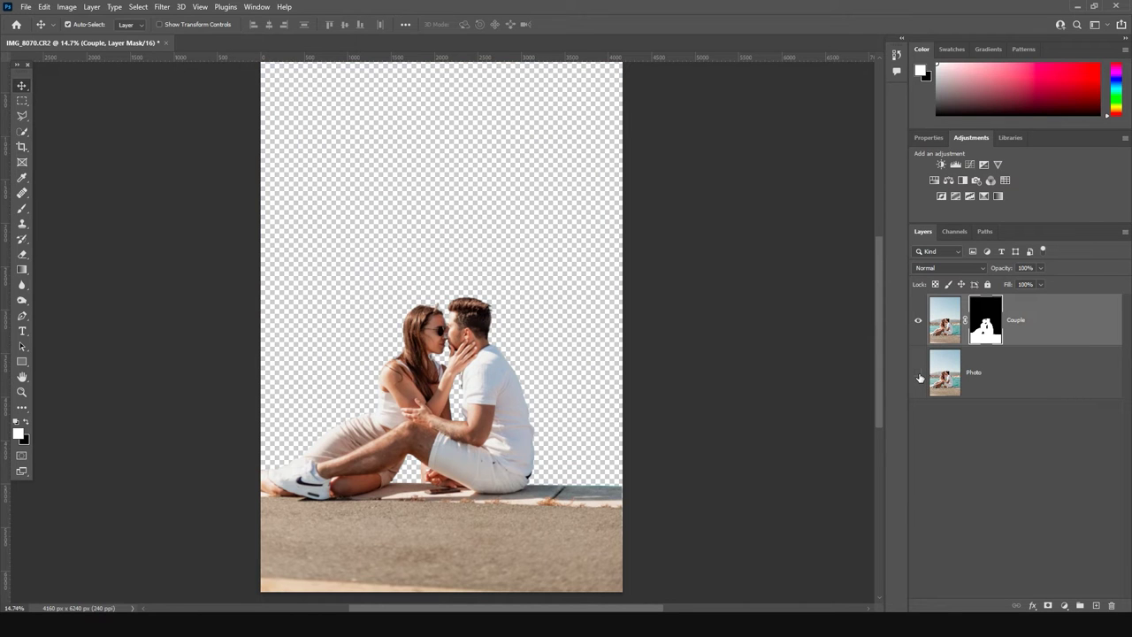
left_click(919, 374)
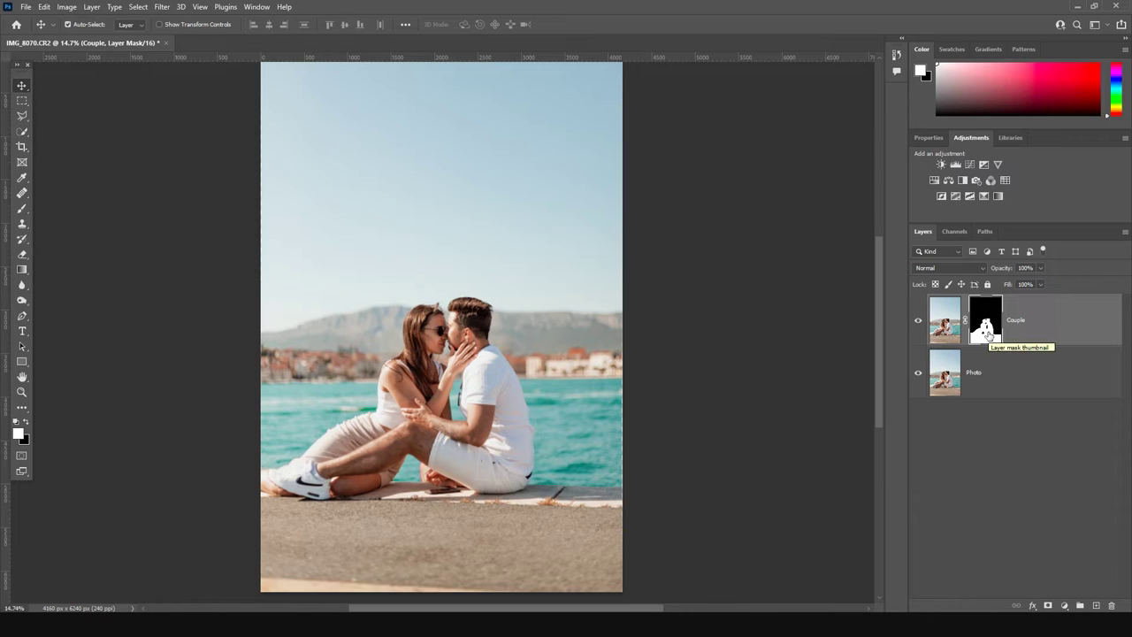
left_click_drag(988, 334, 991, 337)
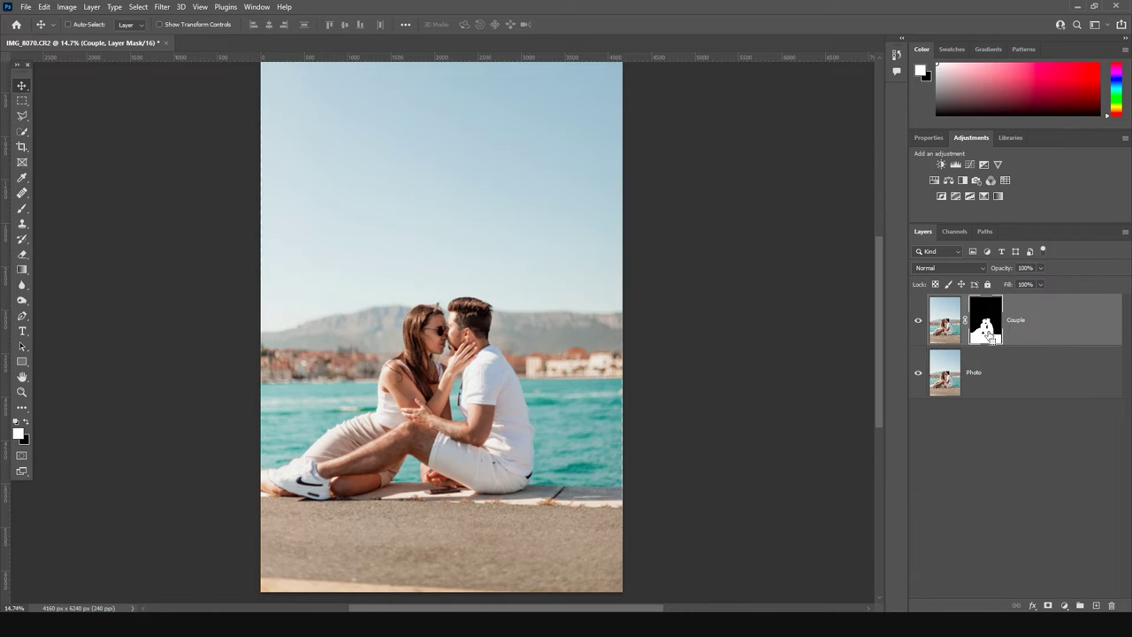
Load the Couple mask as a selection on the Photo layer and expand it by 20 pixels
left_click(989, 336, "ctrl")
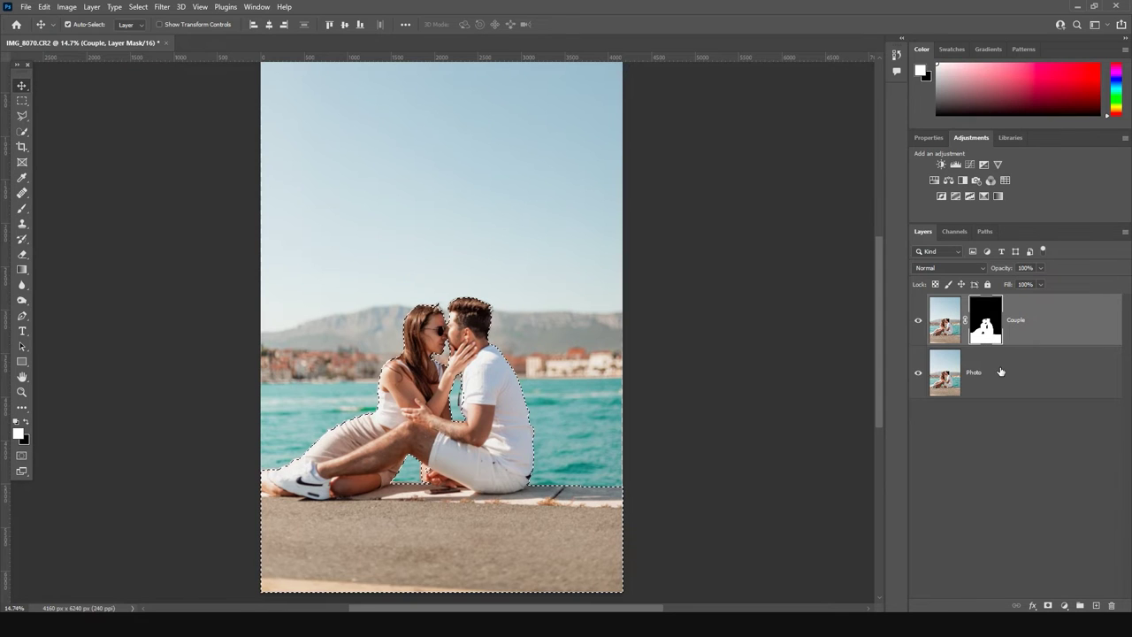
left_click(1001, 371)
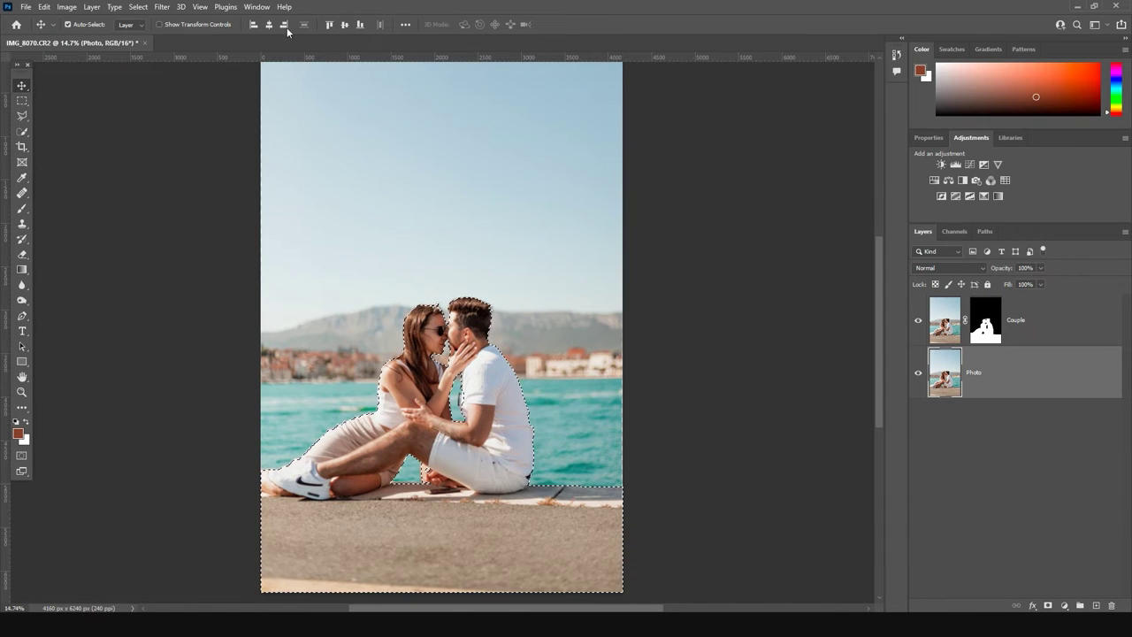
left_click(130, 8)
mouse_move(182, 187)
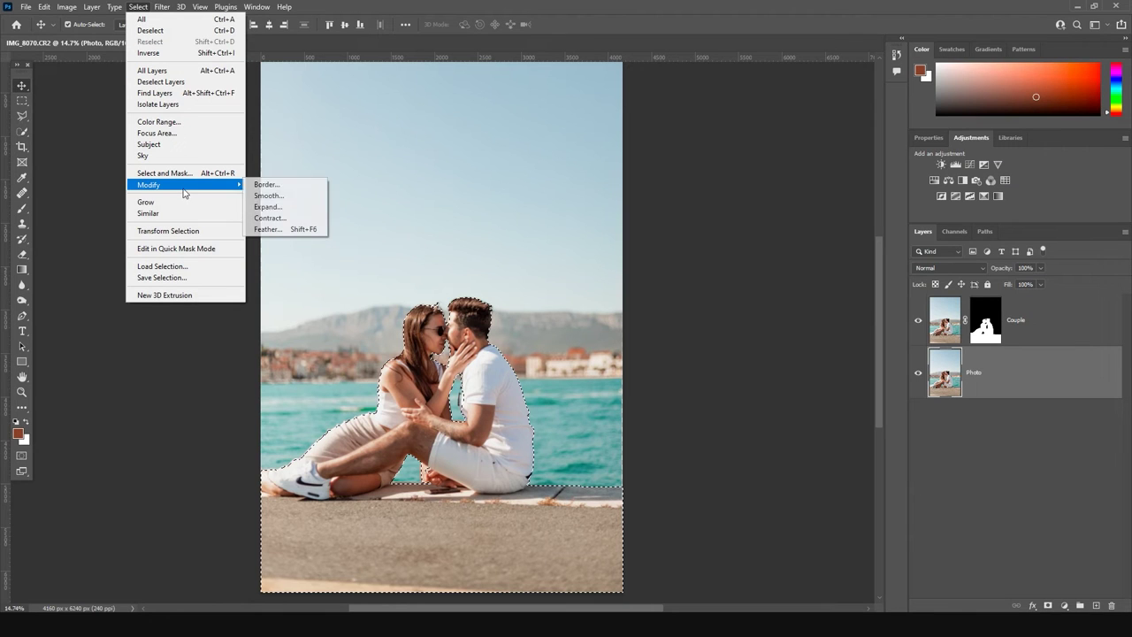
left_click(276, 209)
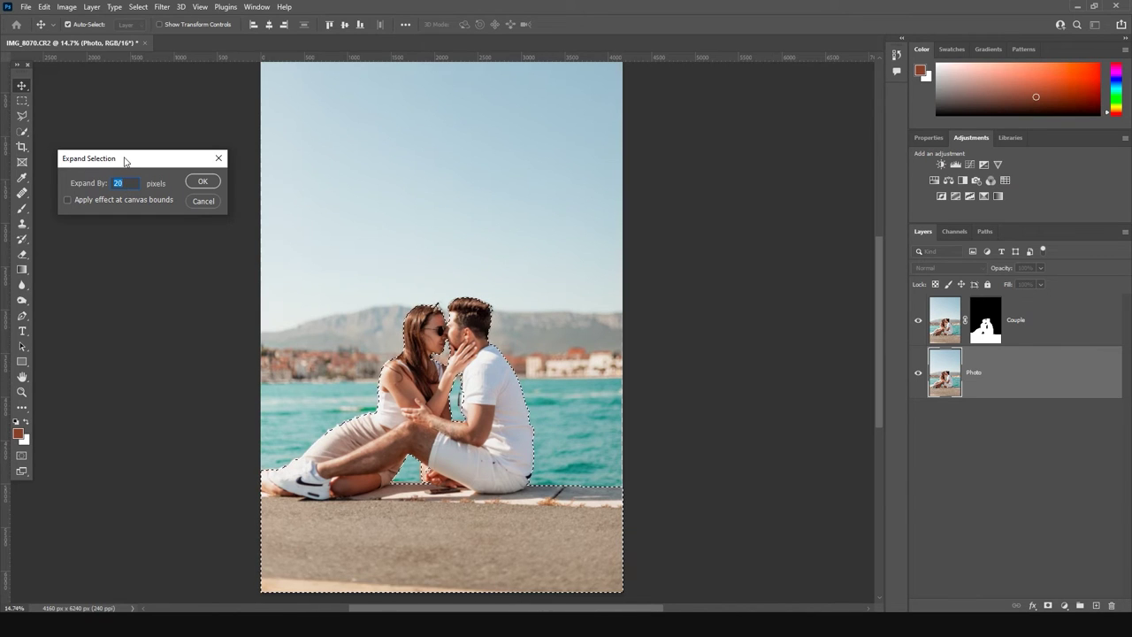
left_click(202, 182)
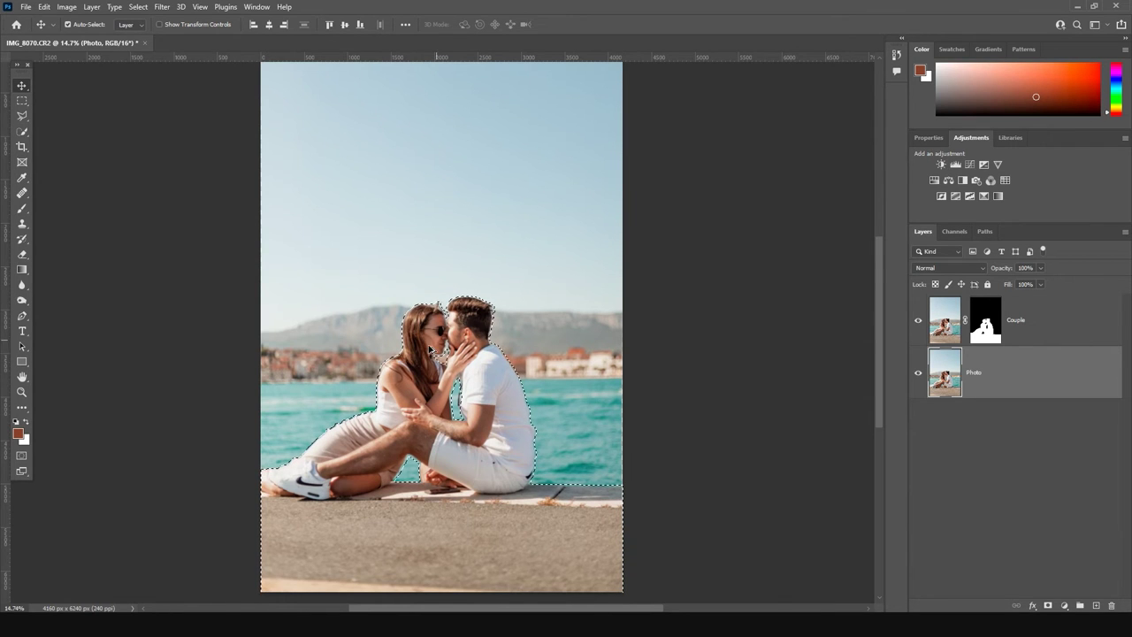
scroll(334, 288, "up", 3)
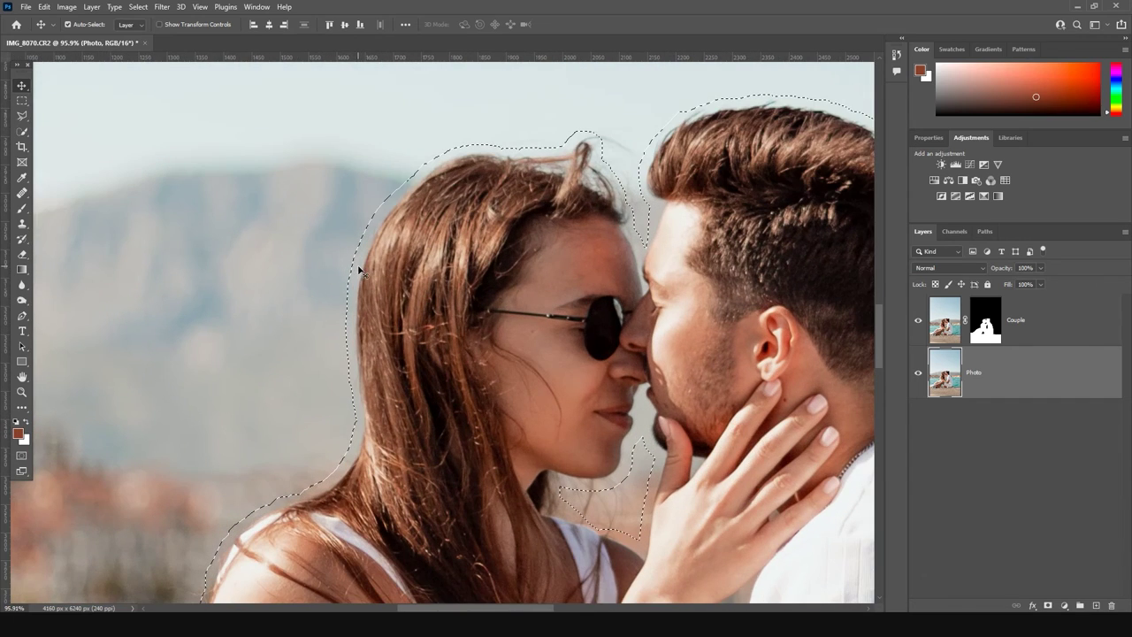
scroll(357, 262, "down", 1)
key("ctrl+0")
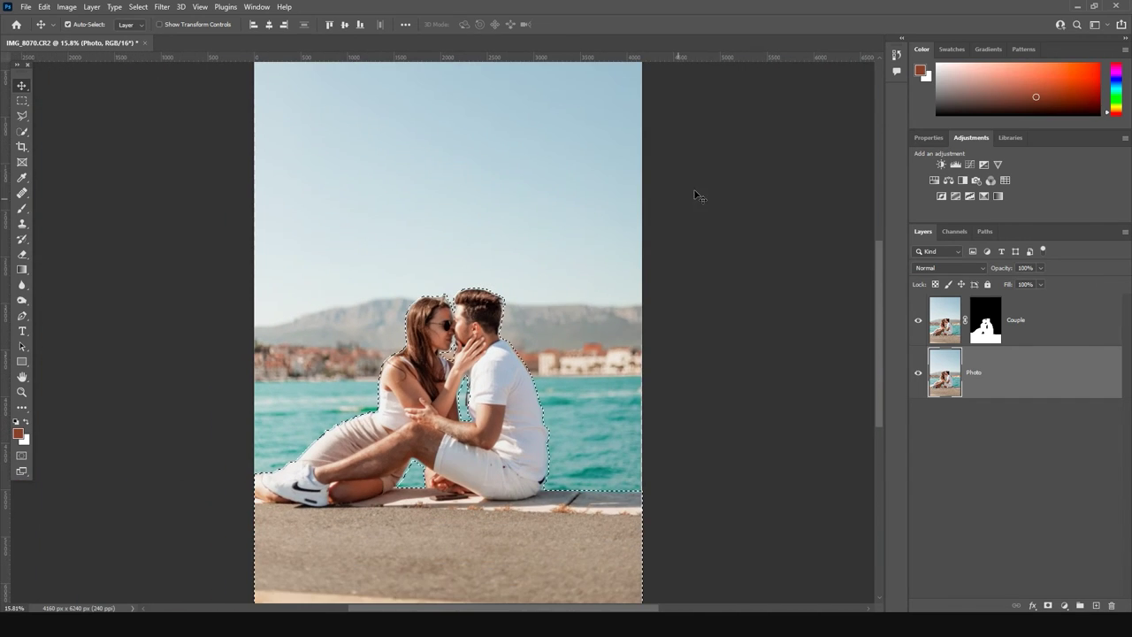
Content-aware fill the expanded area with Auto sampling, then toggle the Couple layer to inspect it
left_click(43, 6)
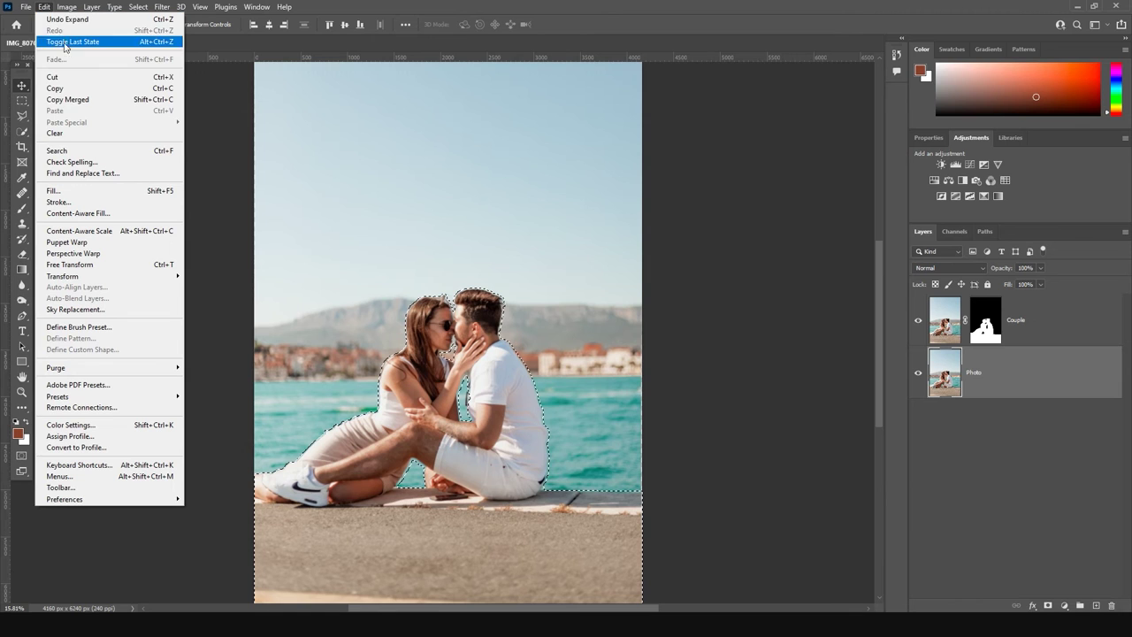
left_click(105, 212)
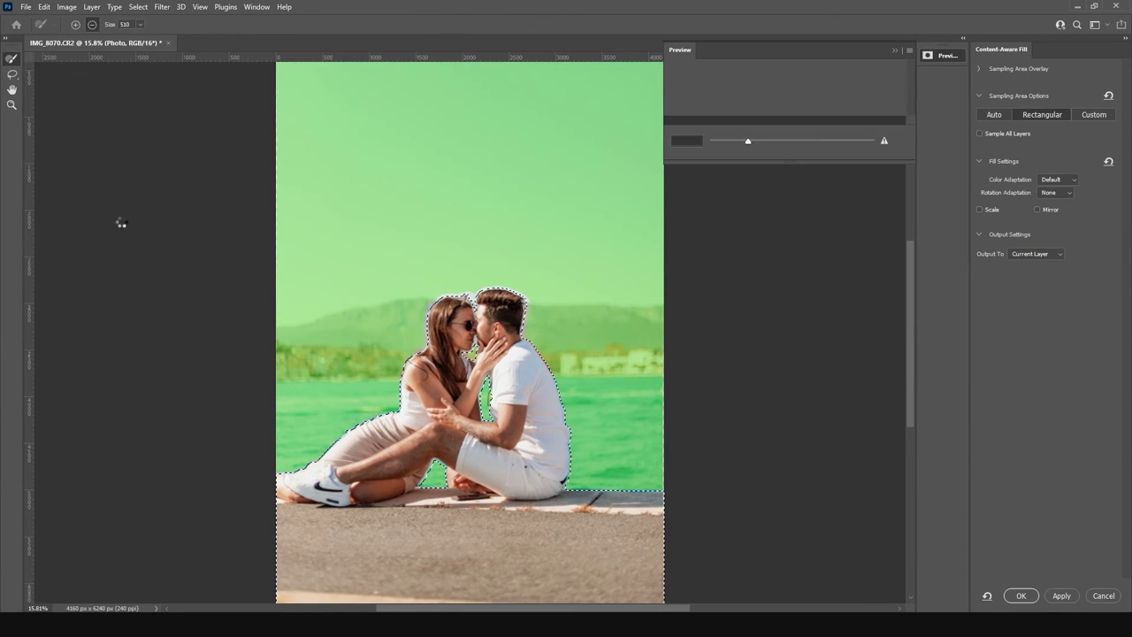
left_click(992, 113)
left_click(1036, 599)
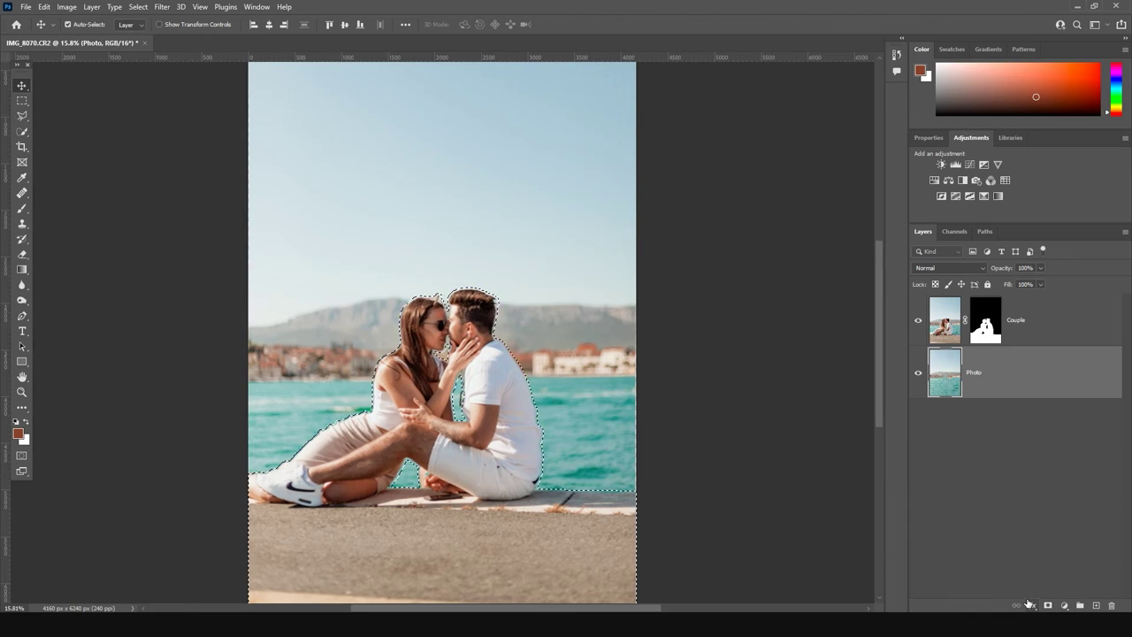
left_click(920, 321)
left_click(920, 322)
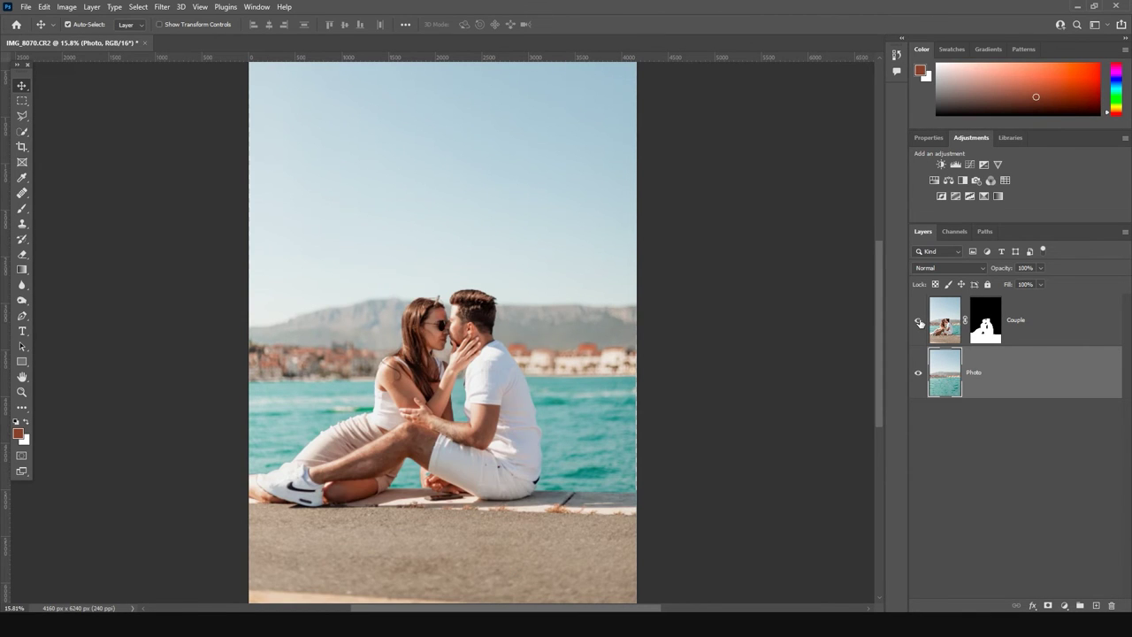
left_click(920, 322)
left_click(920, 322)
Scale the Photo layer to 163.82%, shift it upward, then disable the Couple mask to compare
key("ctrl+t")
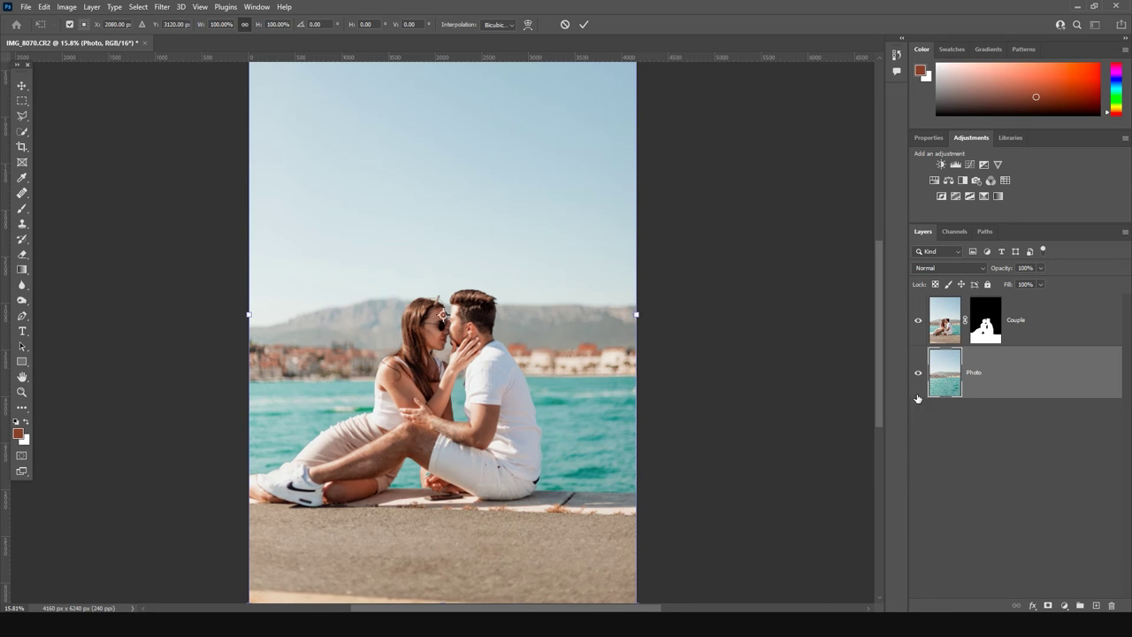
left_click_drag(637, 313, 722, 314)
left_click_drag(632, 390, 613, 322)
left_click_drag(721, 248, 758, 246)
left_click_drag(635, 354, 629, 309)
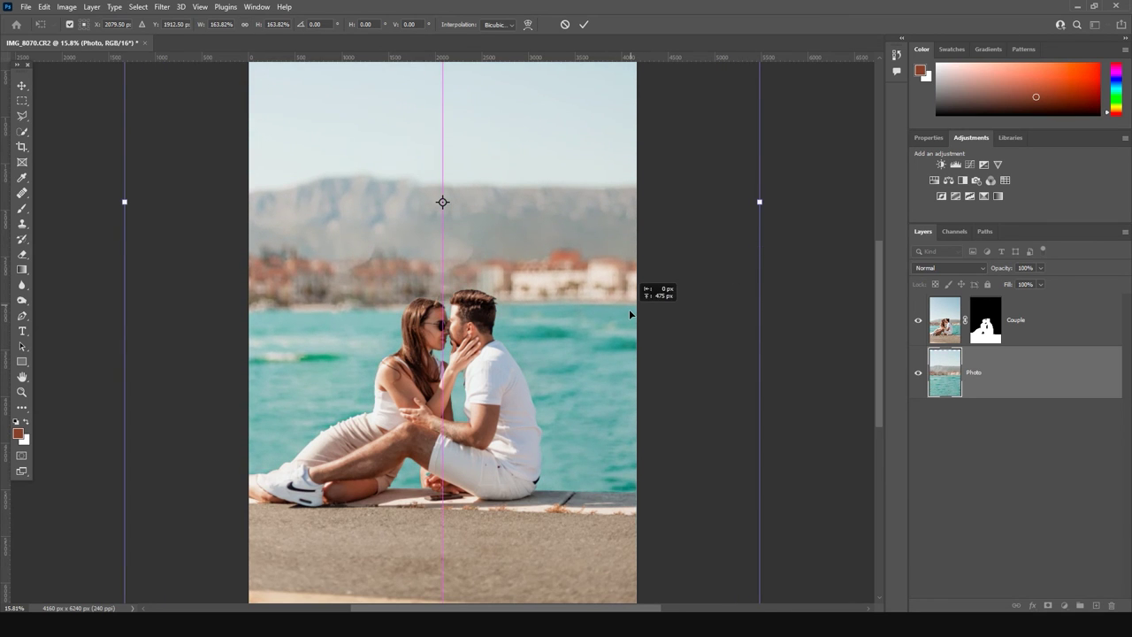
key("Return")
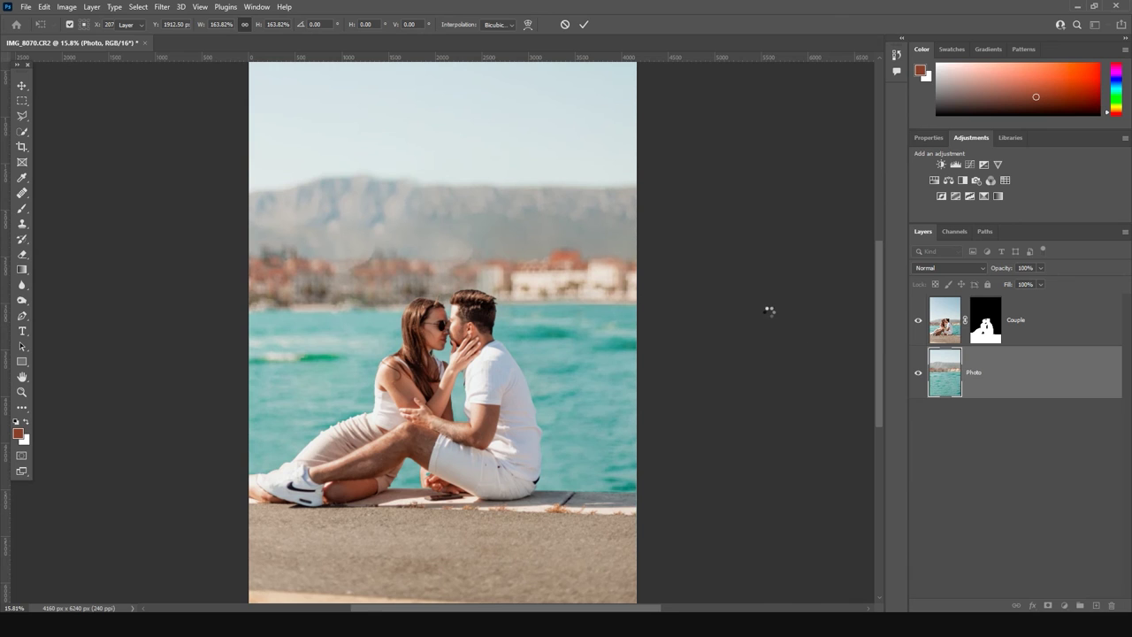
key("ctrl+0")
key("ctrl+0")
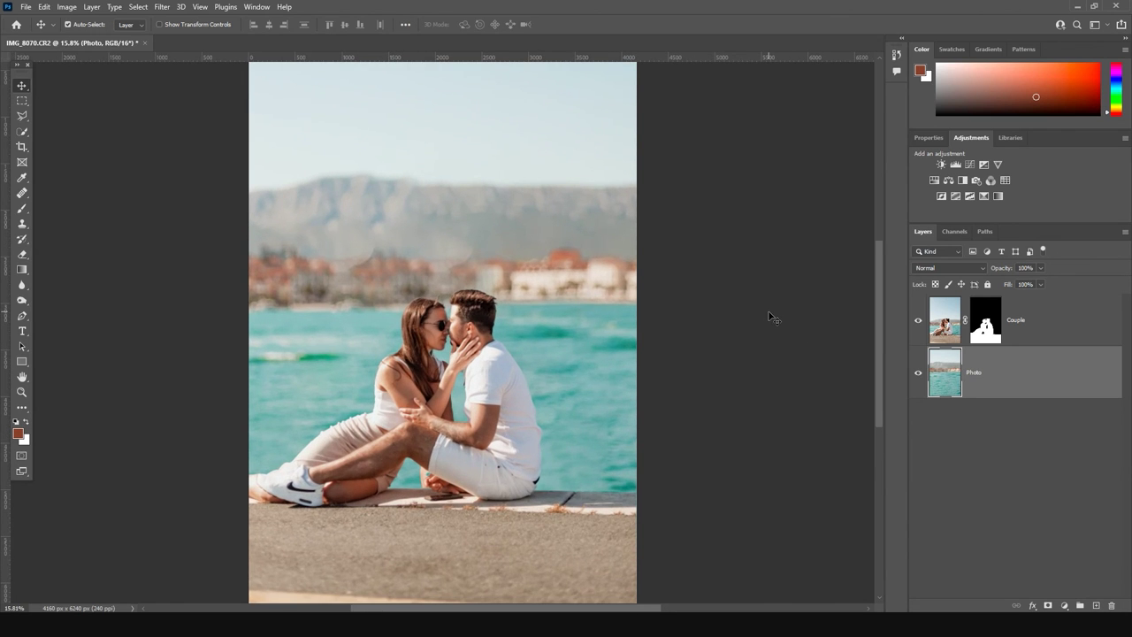
left_click(919, 320)
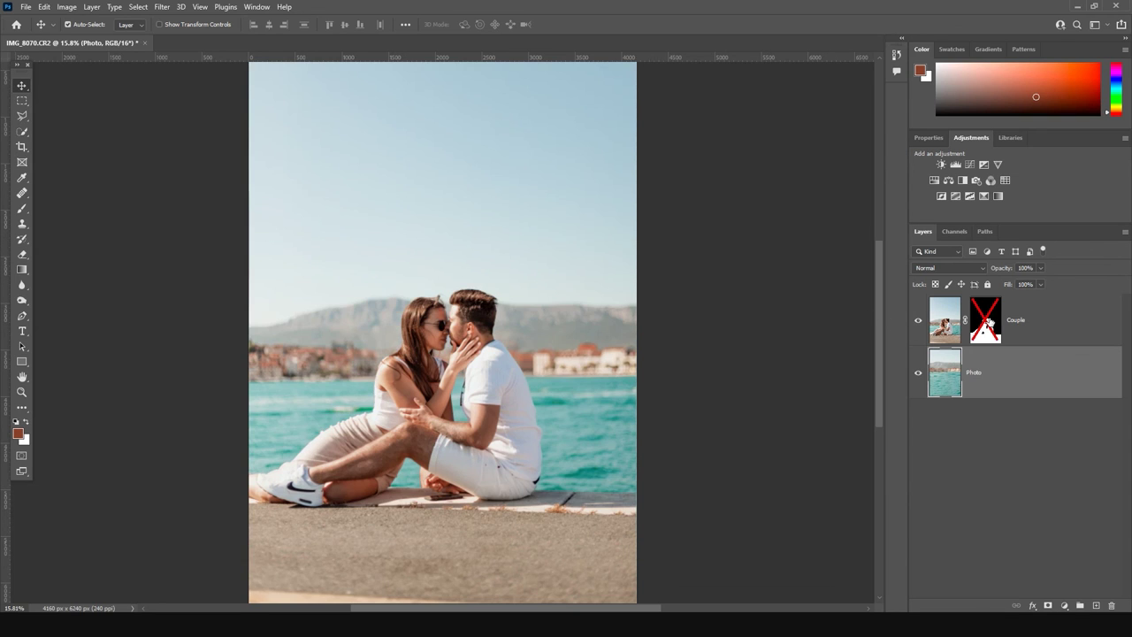